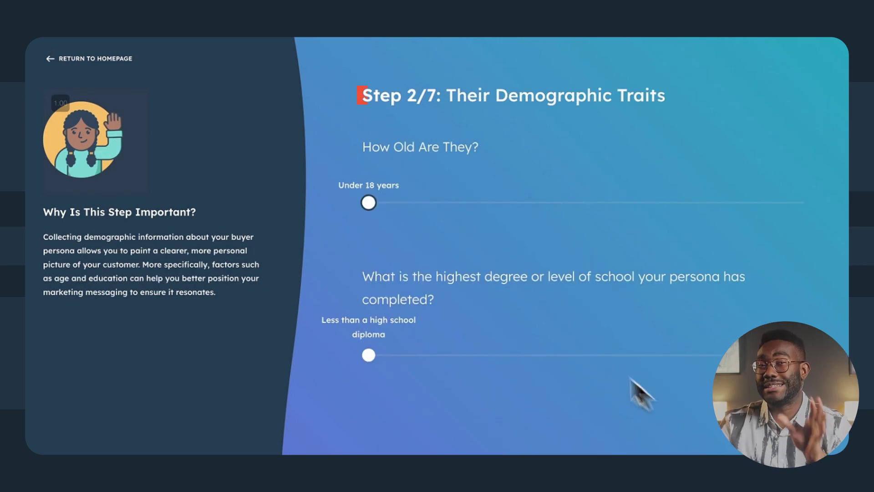
- Set the persona's age to an older range and education to an associate degree
click(395, 203)
drag(394, 203, 578, 205)
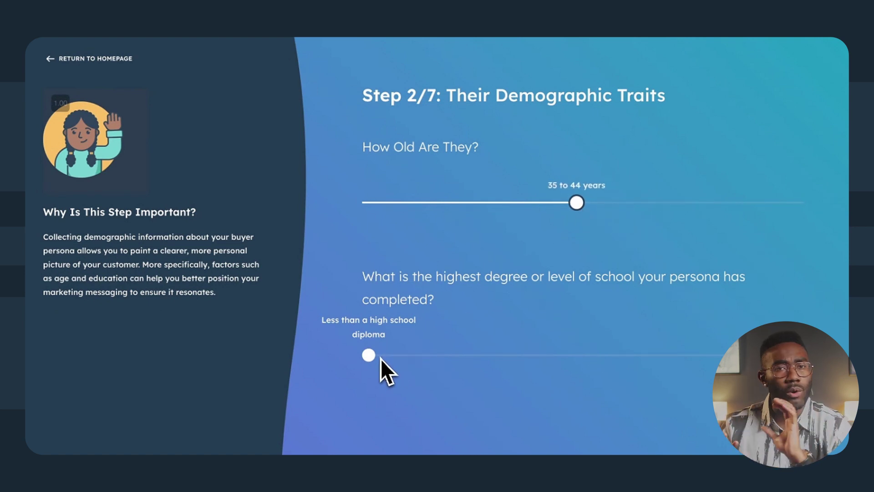
drag(380, 358, 624, 371)
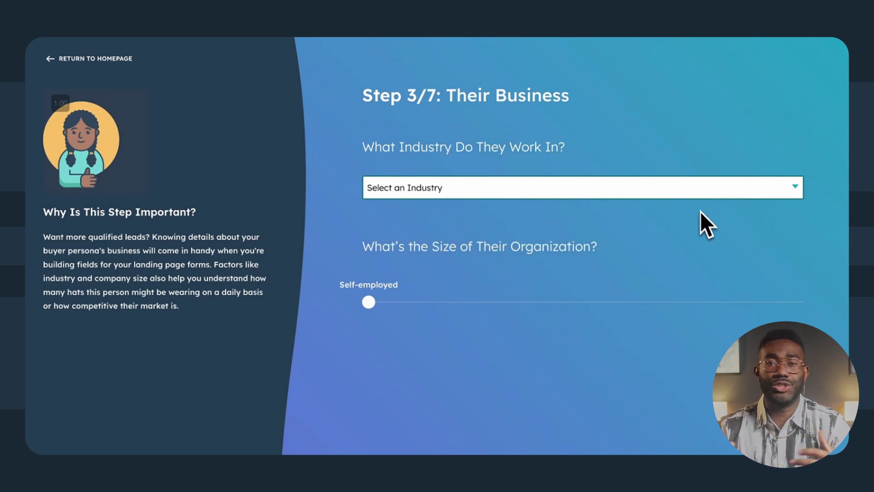
- Choose Food & Beverage as the industry and 11-50 employees as company size, then continue
click(657, 186)
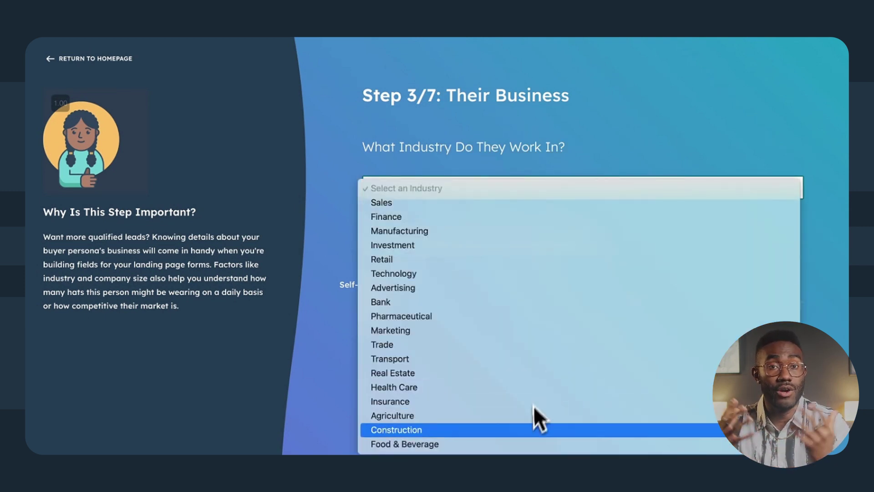
click(531, 444)
drag(369, 302, 495, 324)
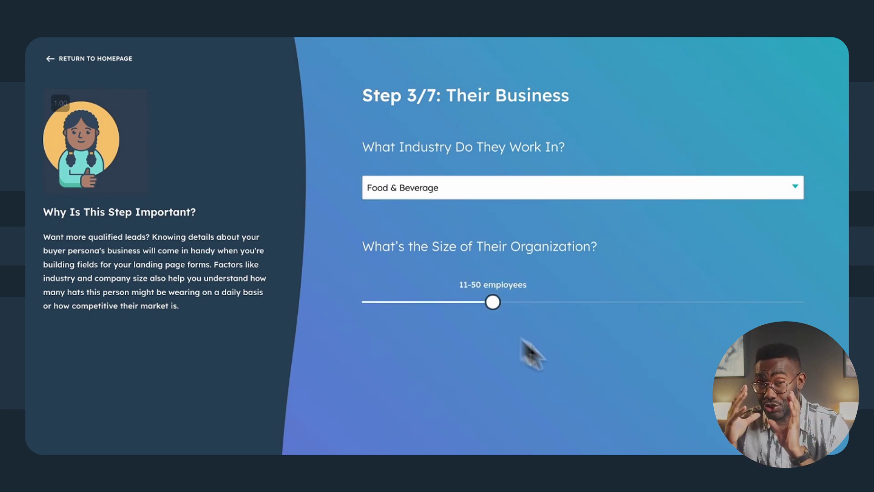
click(844, 444)
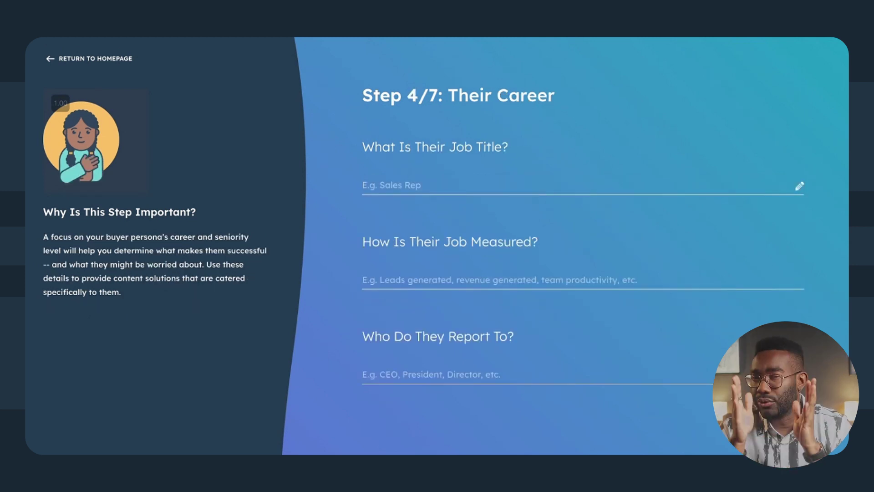
- Enter job title 'Kitchen Manager & Co-Owner', measured by leads, revenue and awards, reporting to Co-Owner and Front of House Manager
text(Kitchen Manager & Co-Owner)
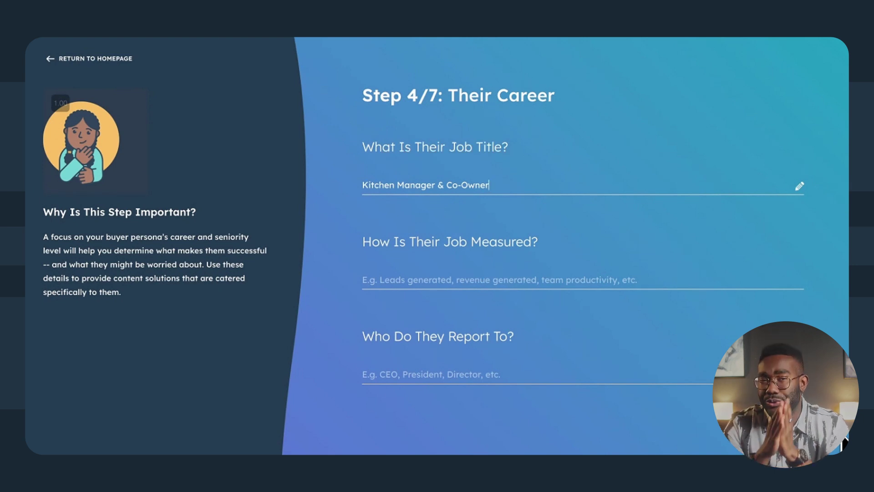
click(464, 286)
text(Leads generated, revenue generated, awards and recognition)
key(Tab)
text(Co-Owner and Front of House Manager)
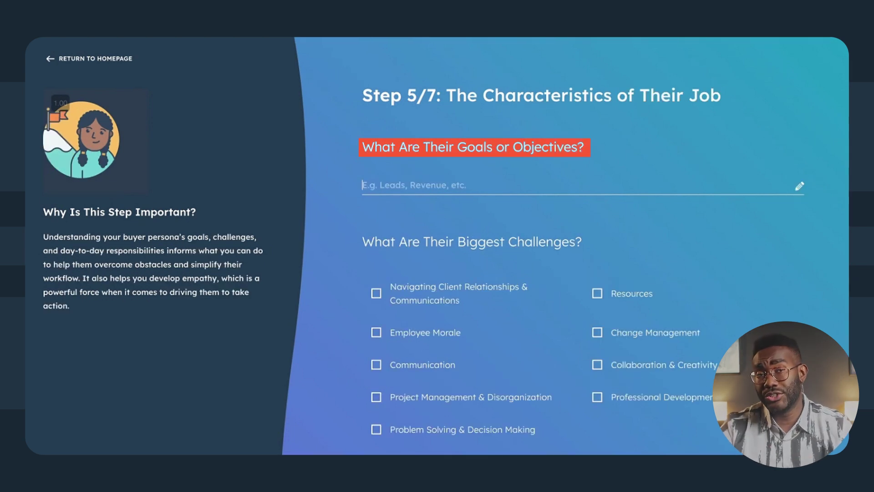
- Enter goals of serving more customers and online sales, tick Resources challenge, and list operations, menus, customer engagement
text(Serve more customers fro)
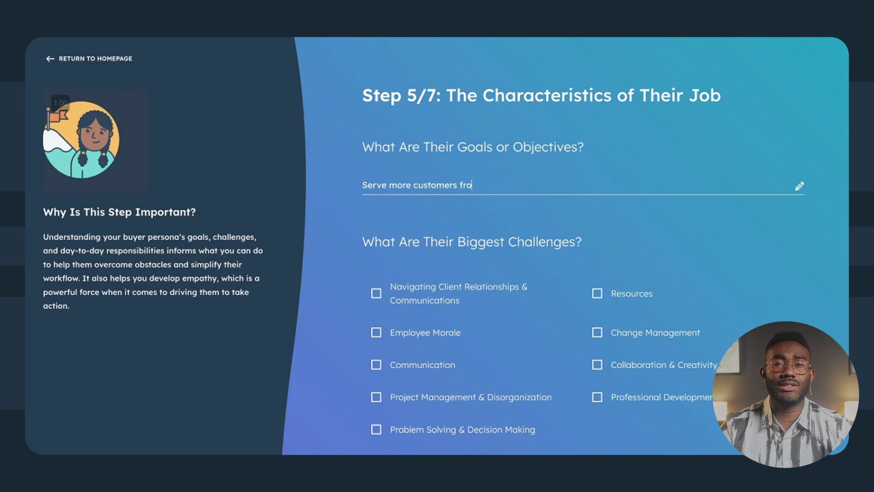
text(m existing space, generate online sales)
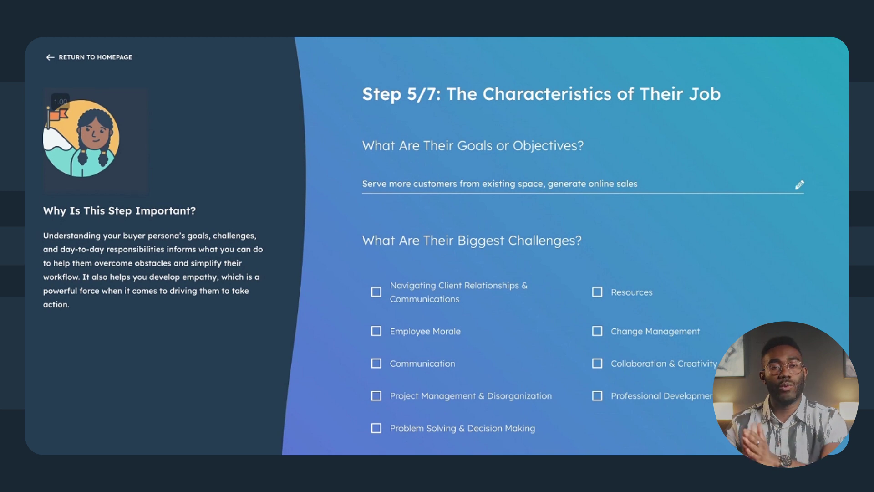
scroll(565, 246, down, 4)
click(616, 143)
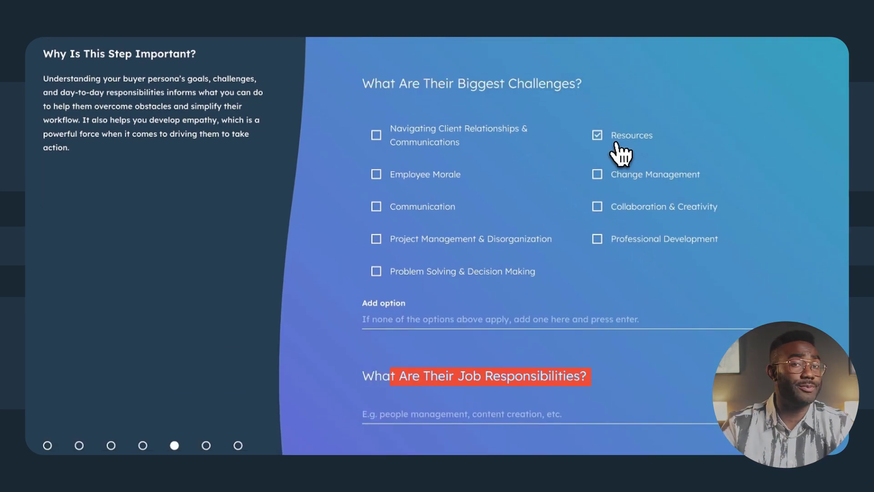
click(570, 414)
text(Doy-to-day operations, menus, customer engagement)
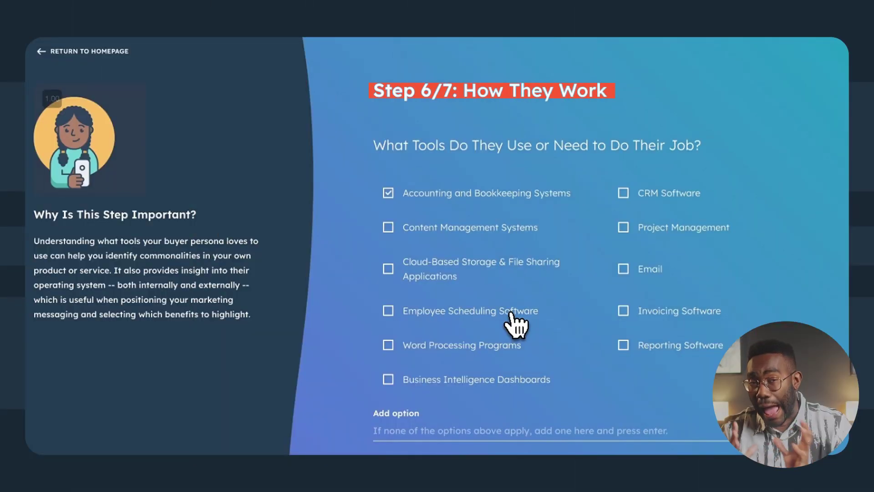
- Tick Employee Scheduling, Email and Reporting Software tools and add a custom Inventory Management tool
click(504, 314)
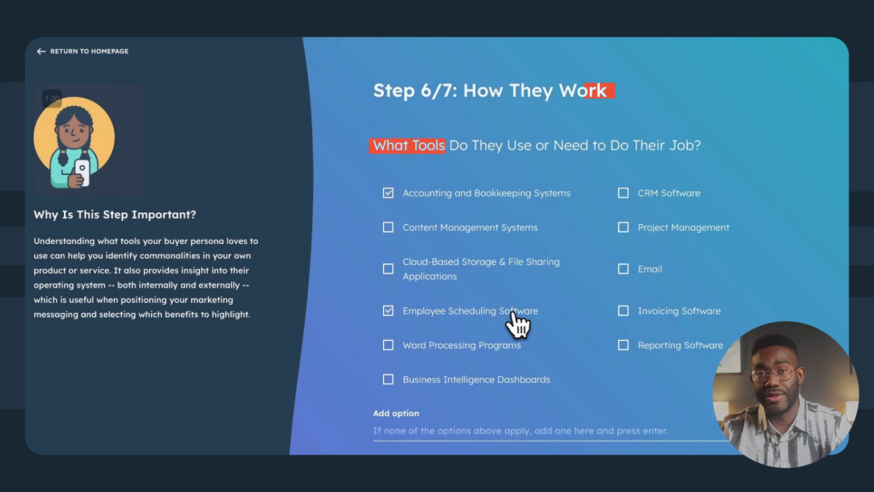
click(623, 270)
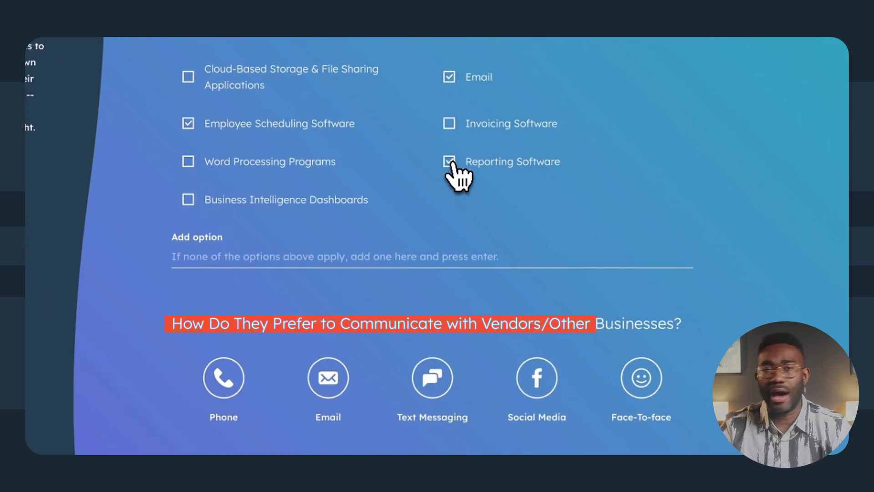
click(623, 344)
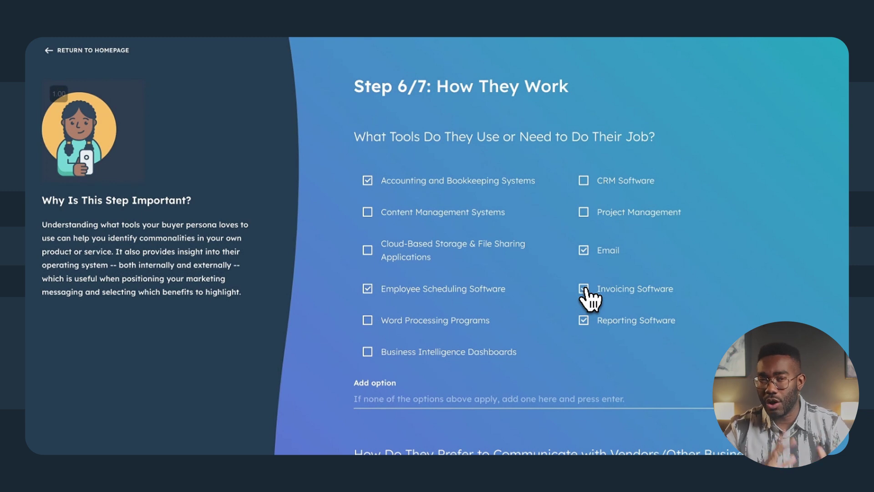
text(Inventory Management)
key(Return)
- Choose phone, face-to-face and social media as preferred communication methods
click(367, 405)
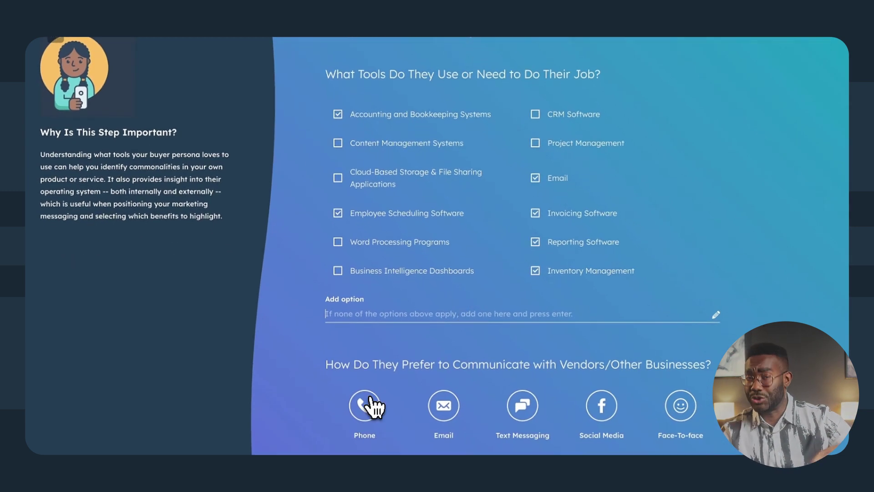
click(661, 412)
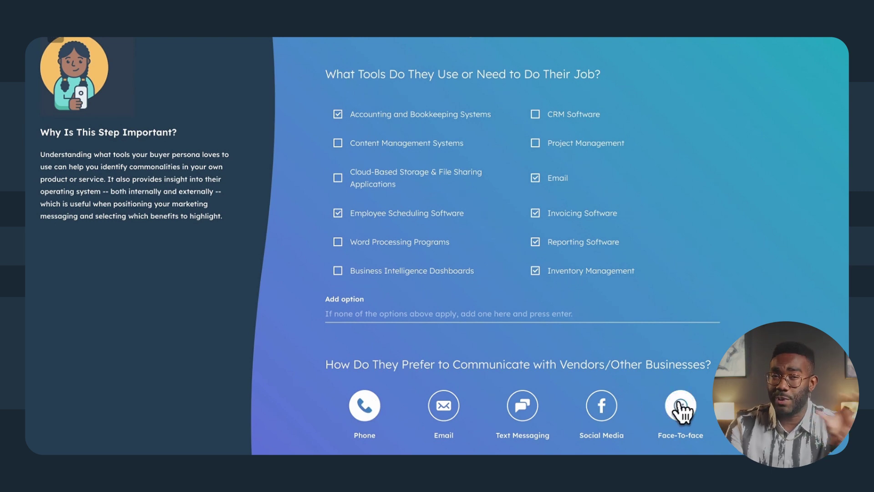
click(613, 415)
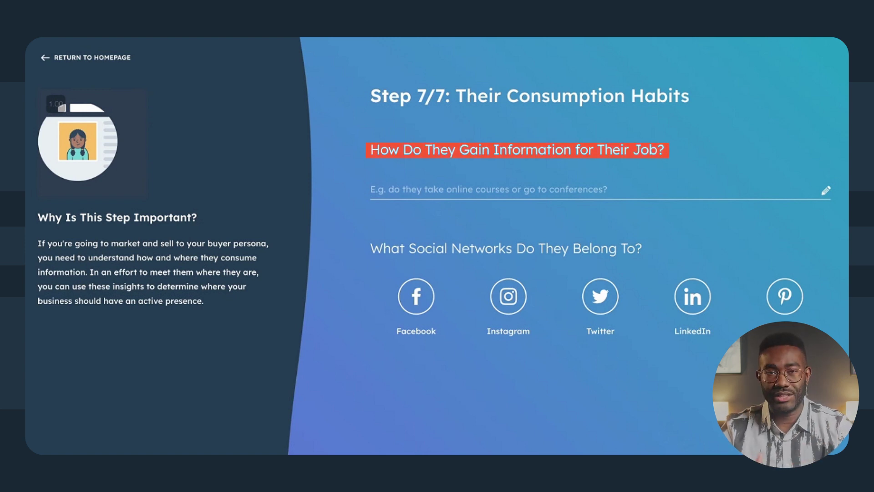
- List TouchBistro Blog, New Yorker and a cookbook series as sources; choose Facebook, Instagram and Pinterest
text(TouchBistro Blog, New Y)
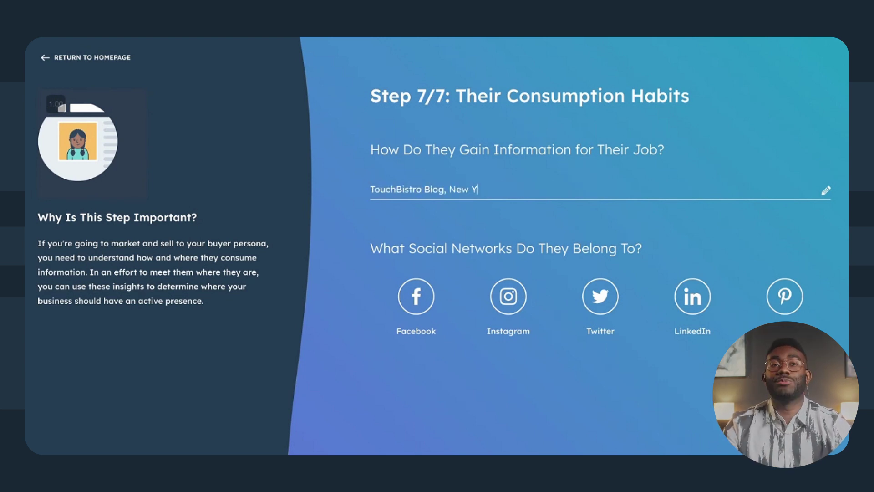
text(orker, Dori Greenspan cookbooks)
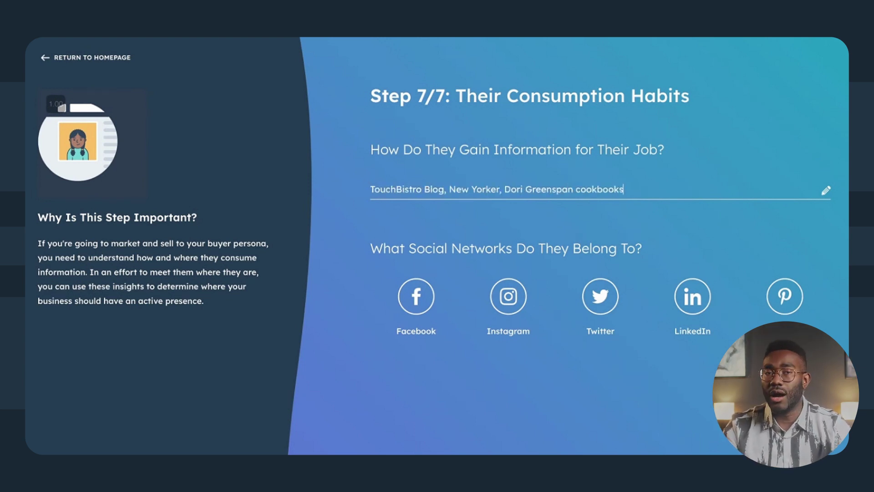
click(420, 311)
click(506, 306)
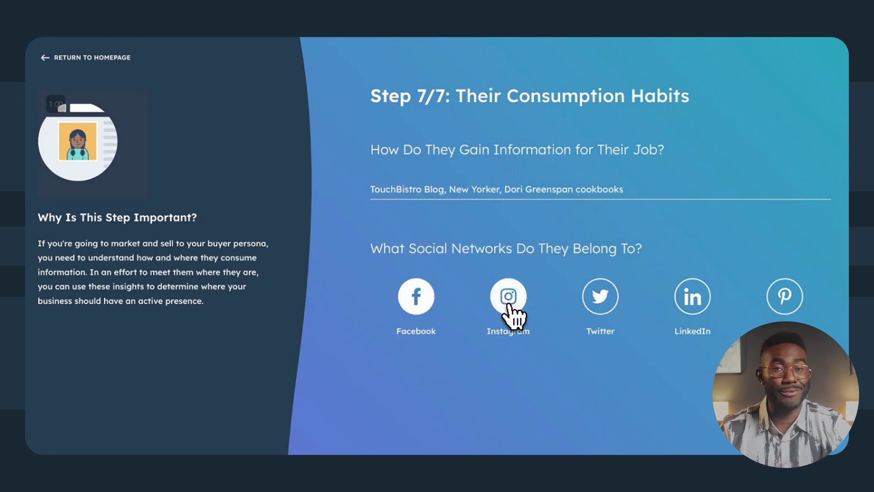
click(781, 304)
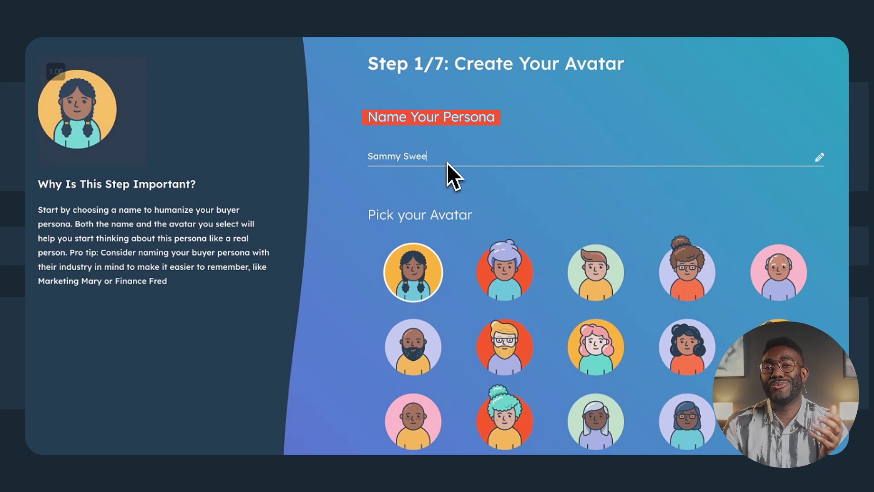
- Give the persona the bearded avatar, age 55 to 64, and job title Real Estate Broker
click(412, 362)
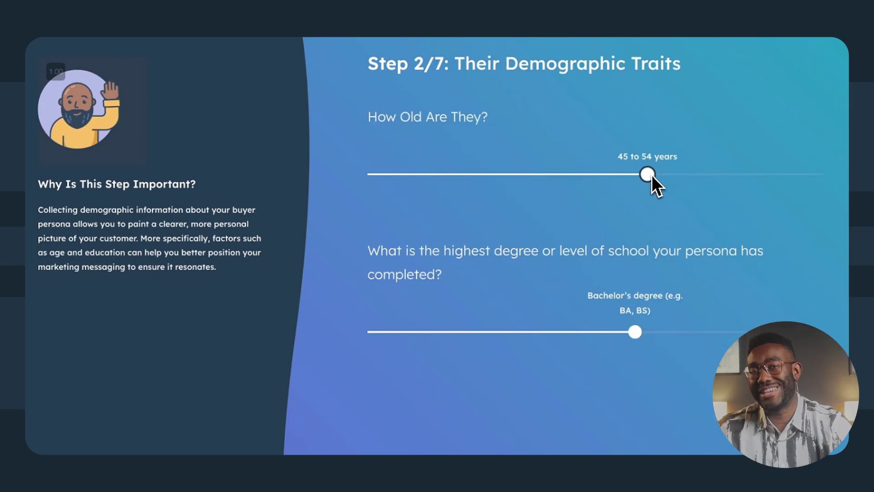
drag(652, 175, 721, 174)
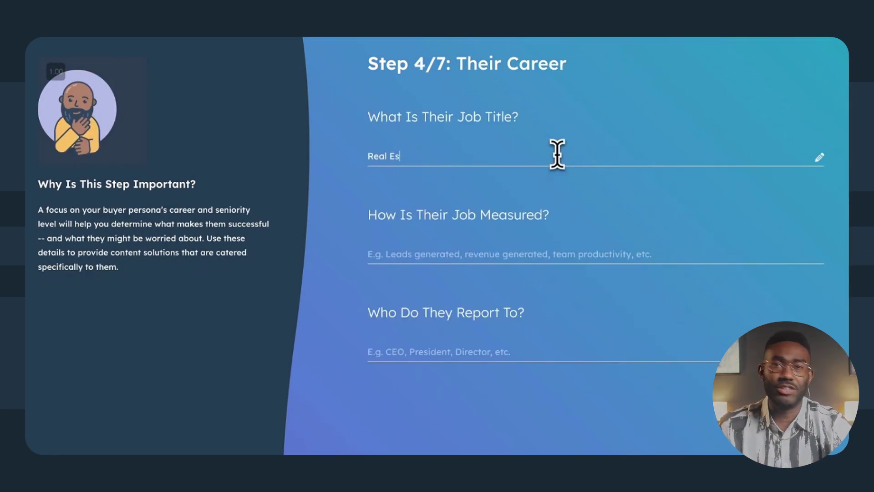
text(tate Broker)
- Enter job metrics (leads, referrals, awards) and goals of health, quality of life and time with loved ones
key(Tab)
text(Generating leads, referrals)
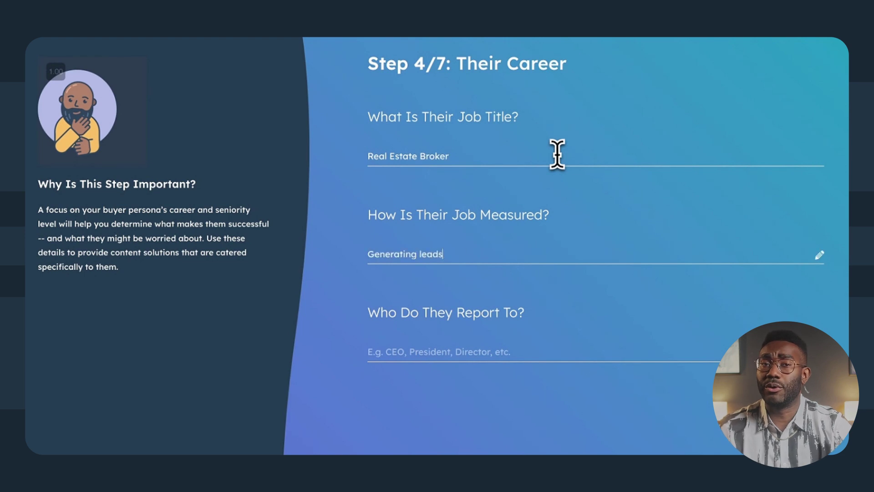
text(, awards and recogn)
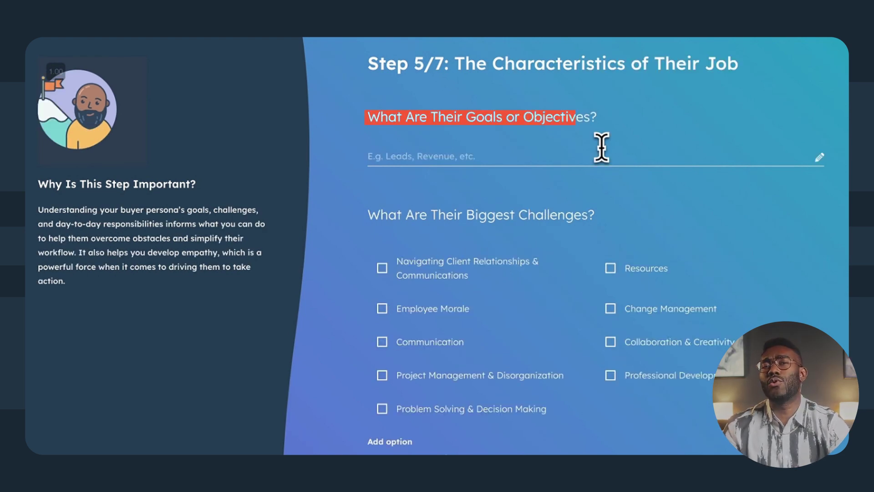
text(Health and wellness, quality of life, time with loved)
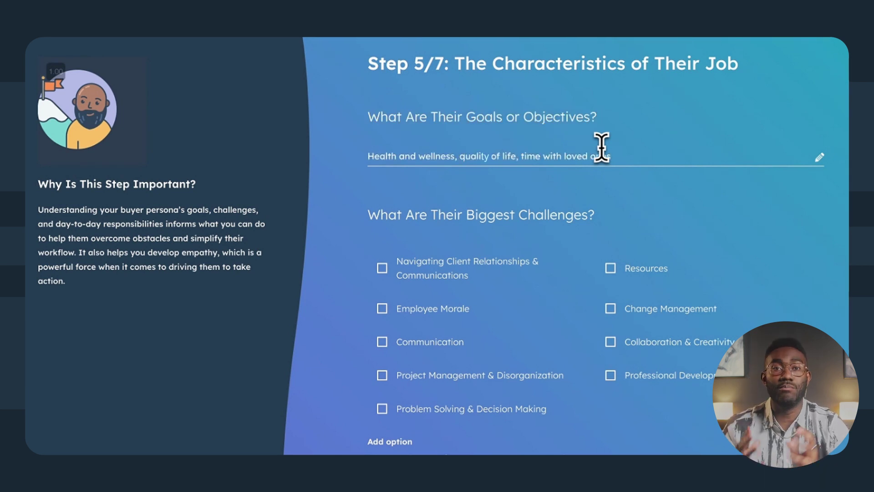
text( ones)
scroll(553, 274, down, 3)
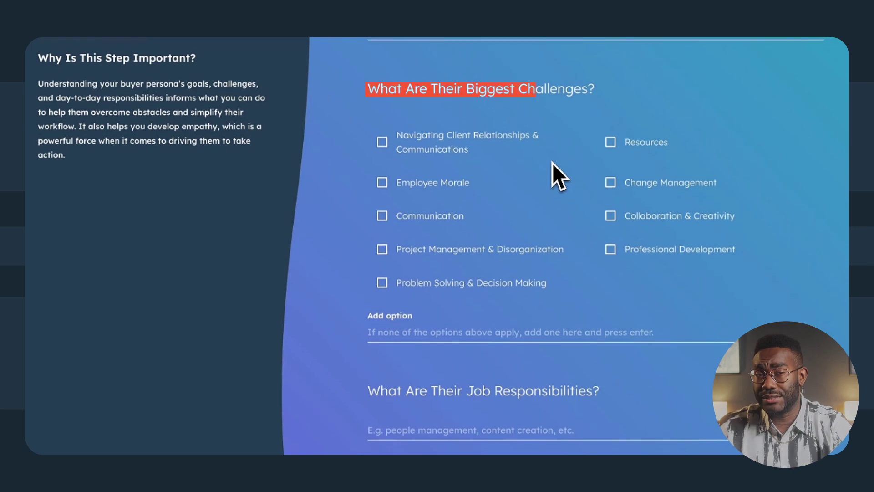
- Add custom challenges: Adapting to new technology trends, Competition, and Recruiting new talent
click(551, 329)
text(Adapting to new technology trends)
key(Return)
text(Competition)
key(Return)
text(Recruiting new talent)
key(Return)
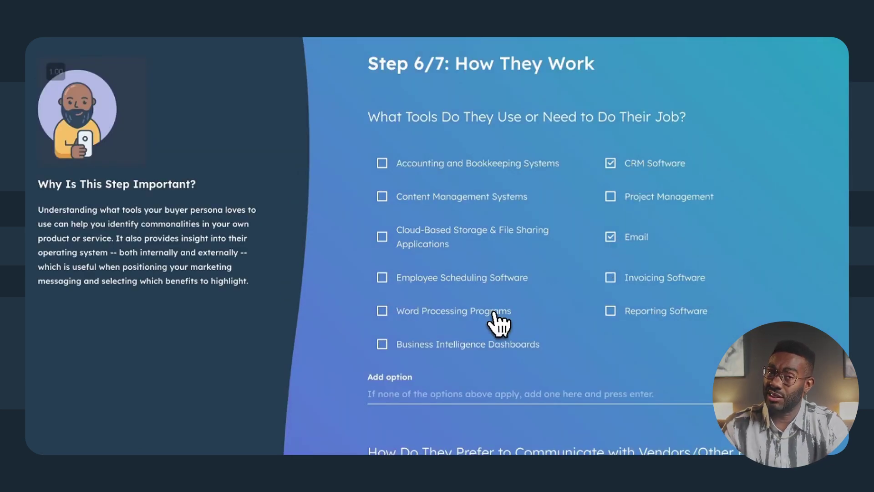
- Tick Word Processing and Reporting tools, enter online research, newsletters and sales books as sources, choose Facebook and LinkedIn
click(513, 322)
click(518, 249)
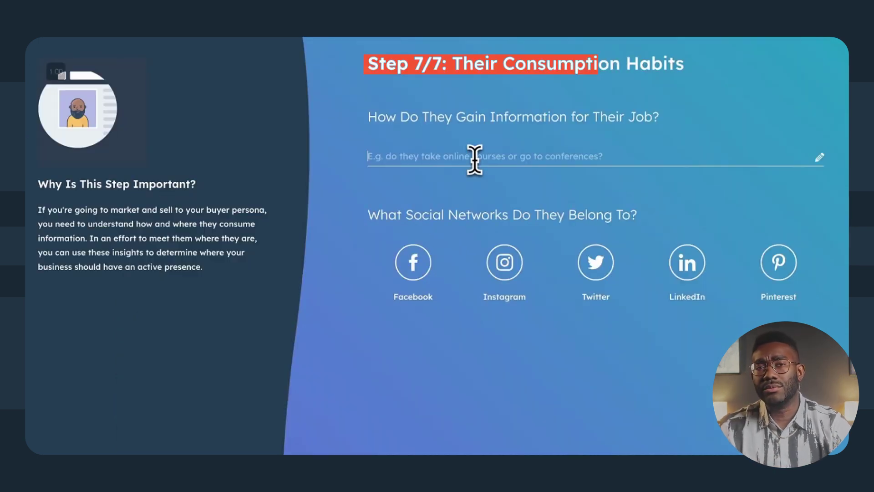
click(474, 160)
text(Online research, industry newsletters, book)
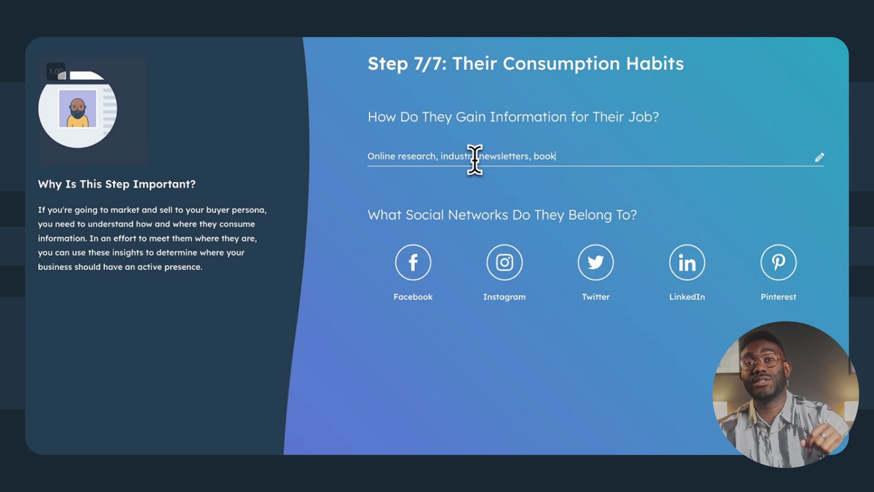
text(s by leading sales thought leaders)
click(410, 272)
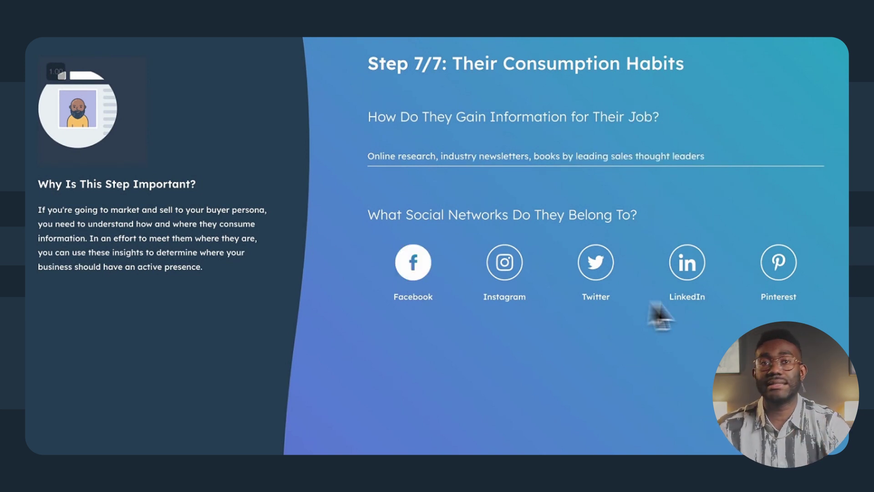
click(685, 267)
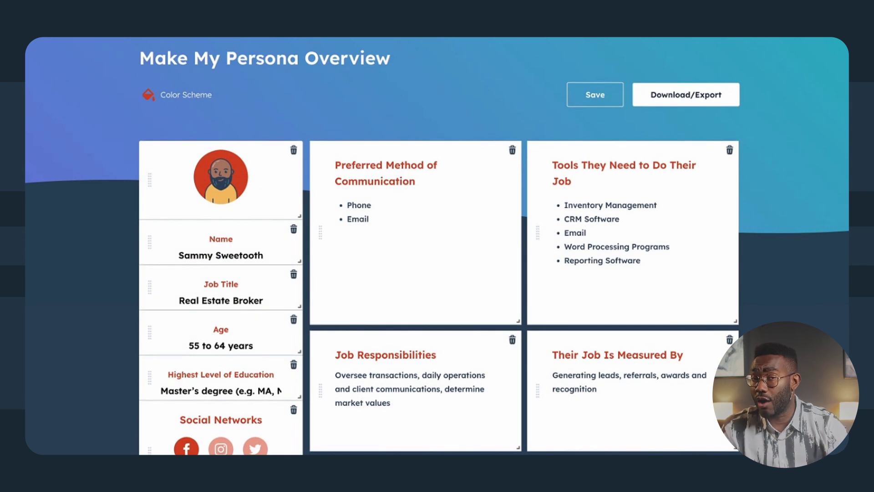